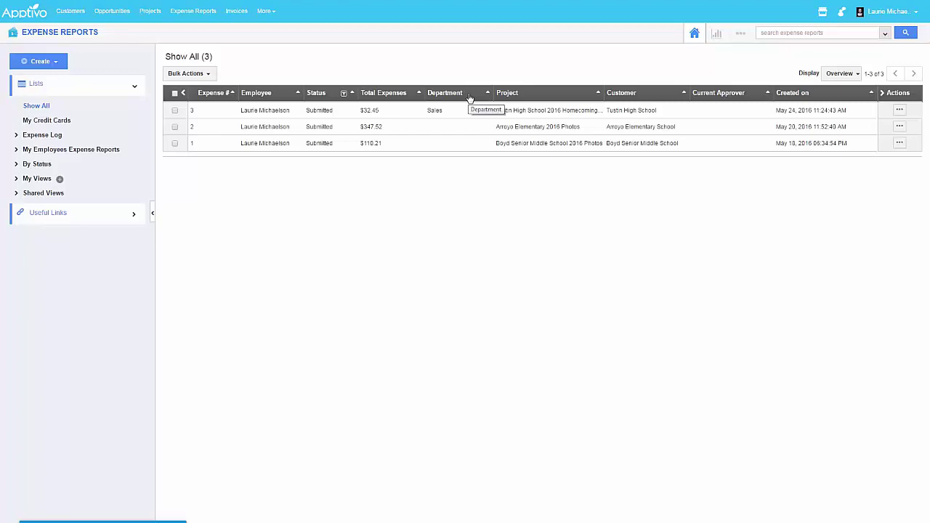
Step: Open the Expense Reports settings and expand the Email, Expense Reports, Accounting Rules, Work Flow, Customize App and Security groups
click(739, 34)
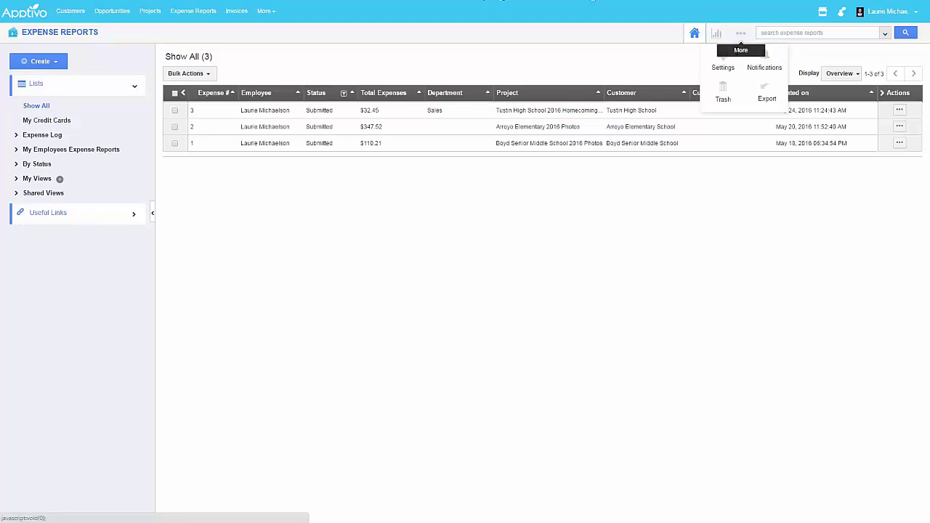
click(721, 67)
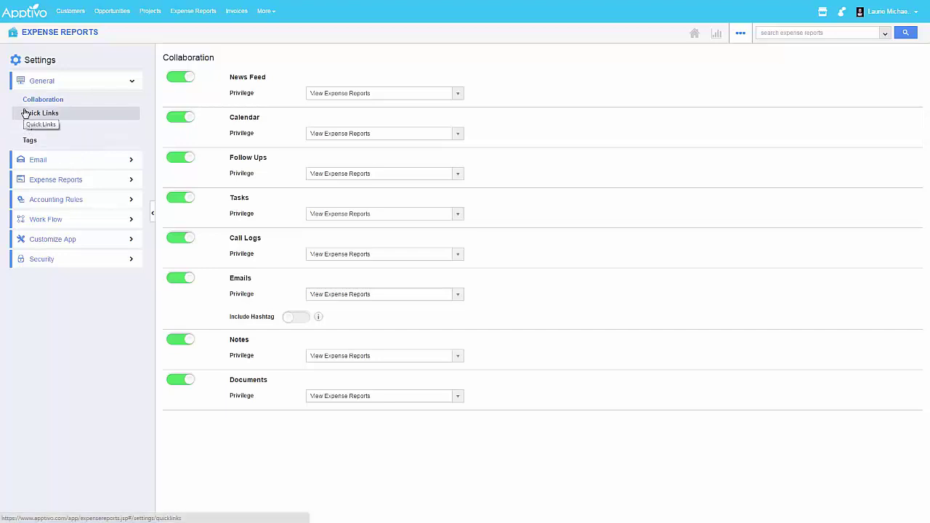
click(34, 163)
click(50, 200)
click(51, 282)
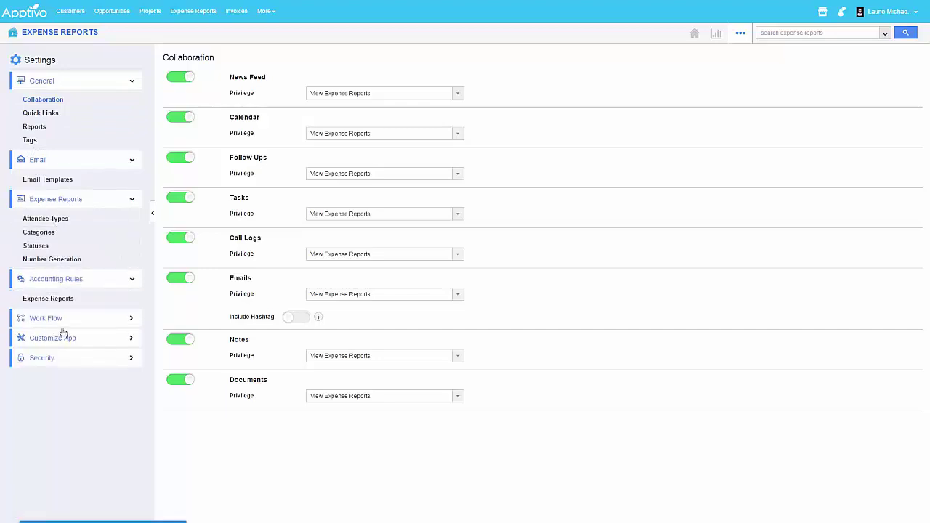
click(62, 321)
click(61, 358)
click(62, 425)
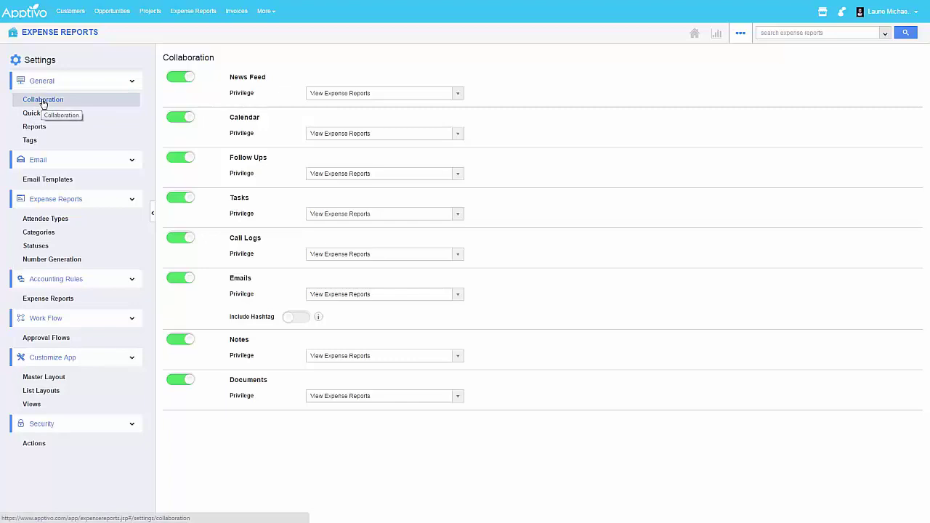
Step: Disable Call Logs collaboration and create a new privilege named Email for the Emails collaboration feature
click(180, 240)
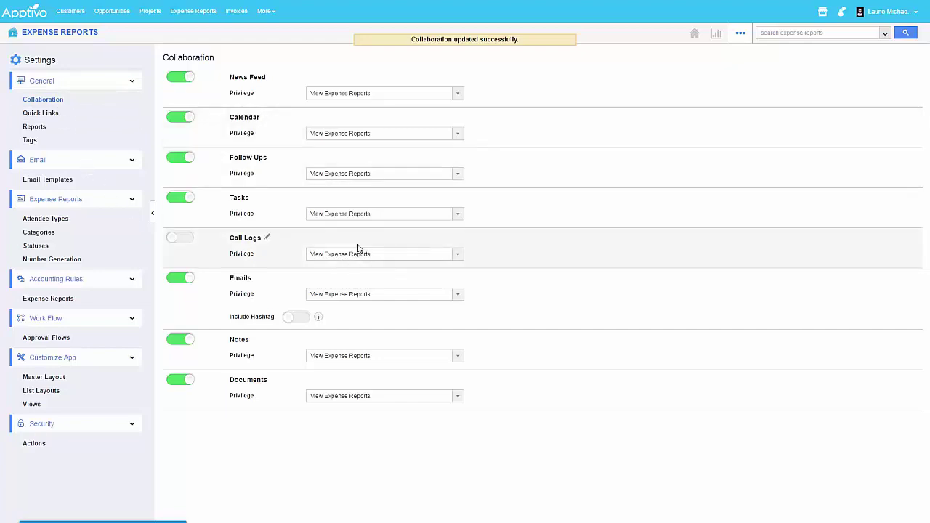
click(380, 294)
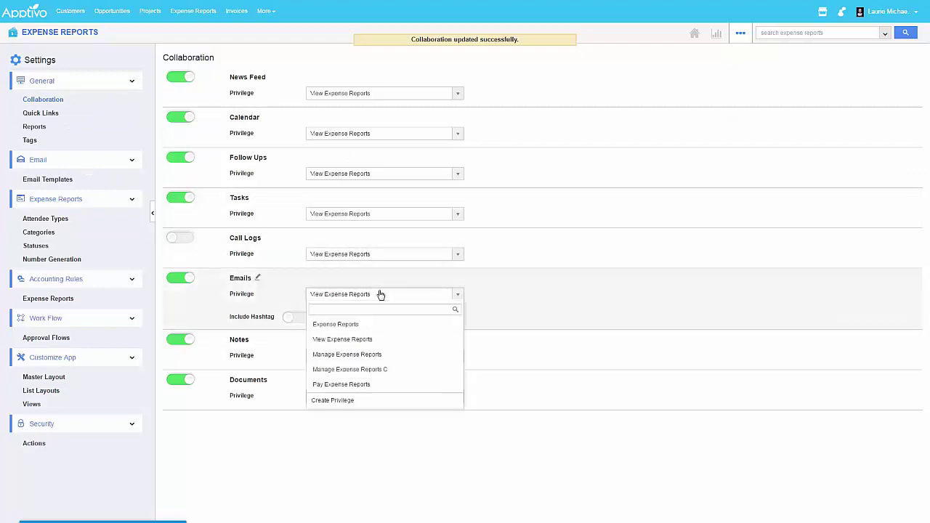
click(340, 402)
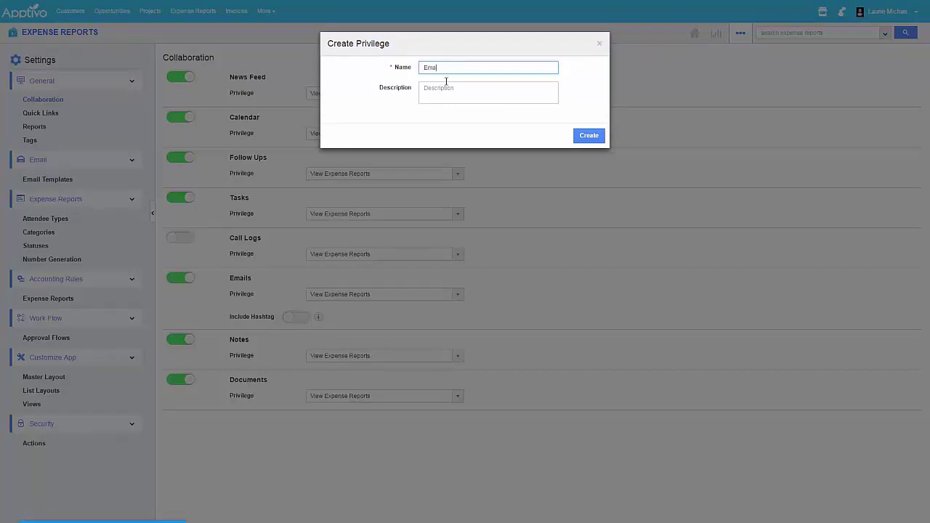
click(588, 137)
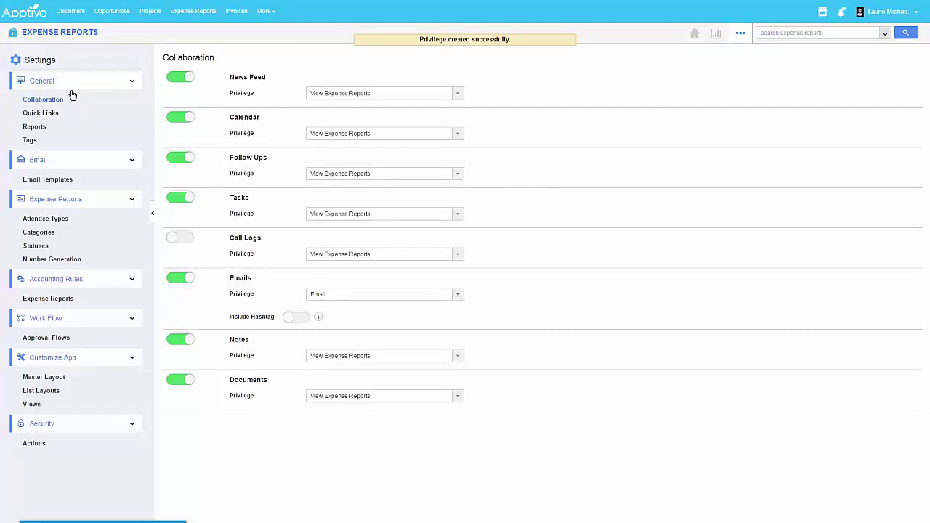
Step: Review the Quick Links, Reports, Categories and Statuses settings for expense reports
click(38, 116)
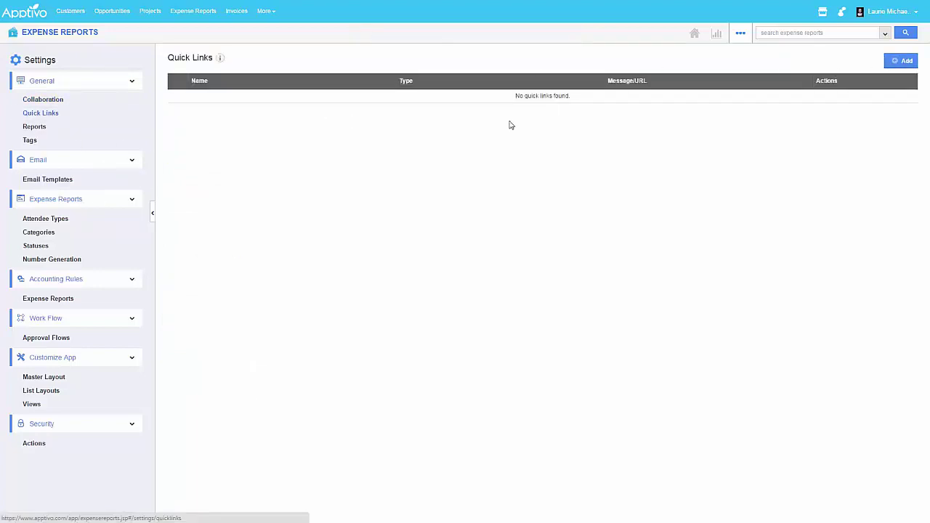
click(31, 129)
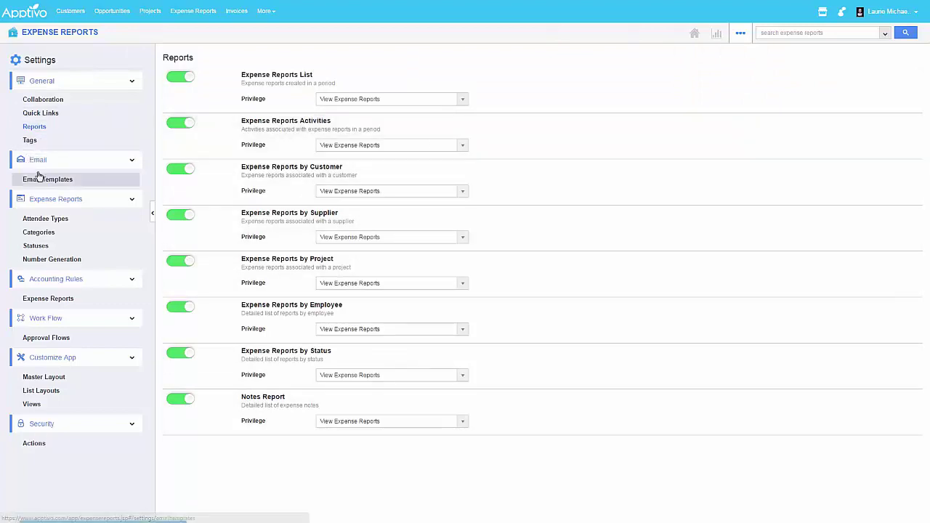
click(40, 232)
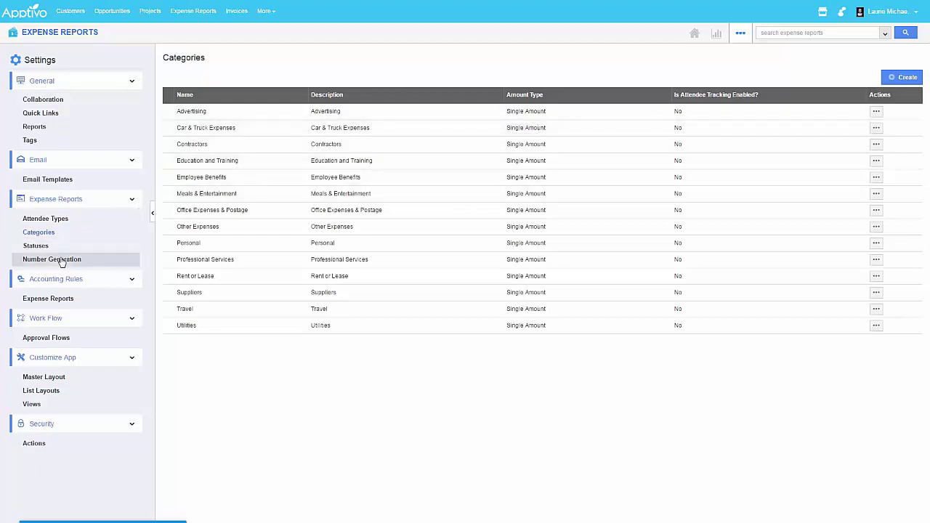
click(38, 250)
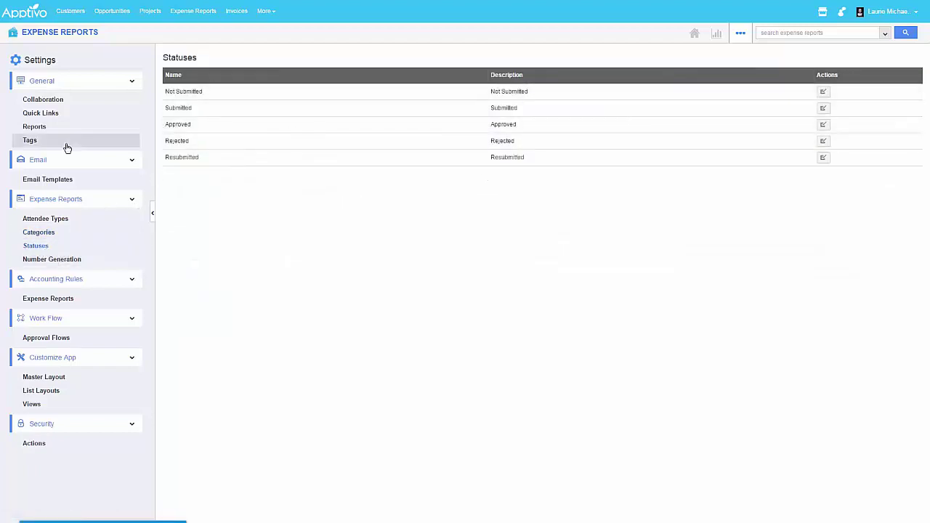
Step: Add a "Current approver:" line with the Current Approver attribute to the Expense Submitted email template's body and save the template
click(46, 180)
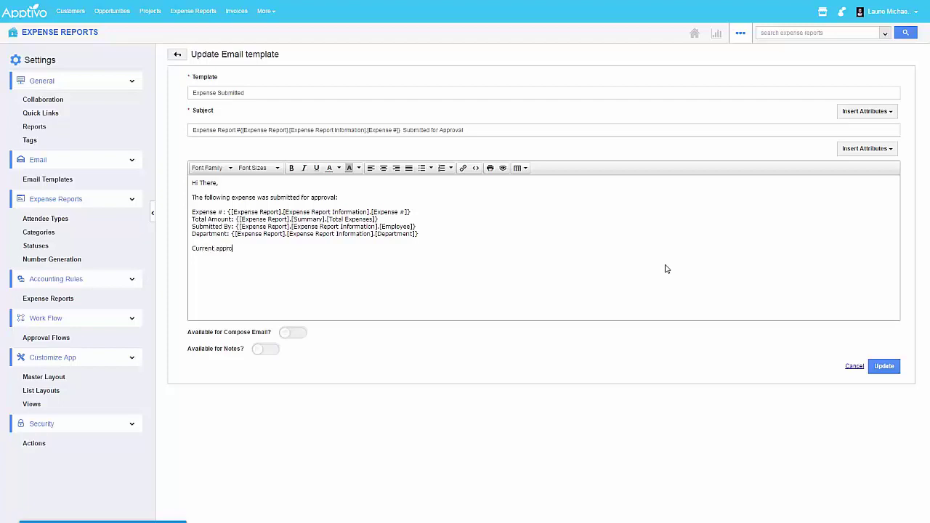
click(872, 152)
mouse_move(843, 188)
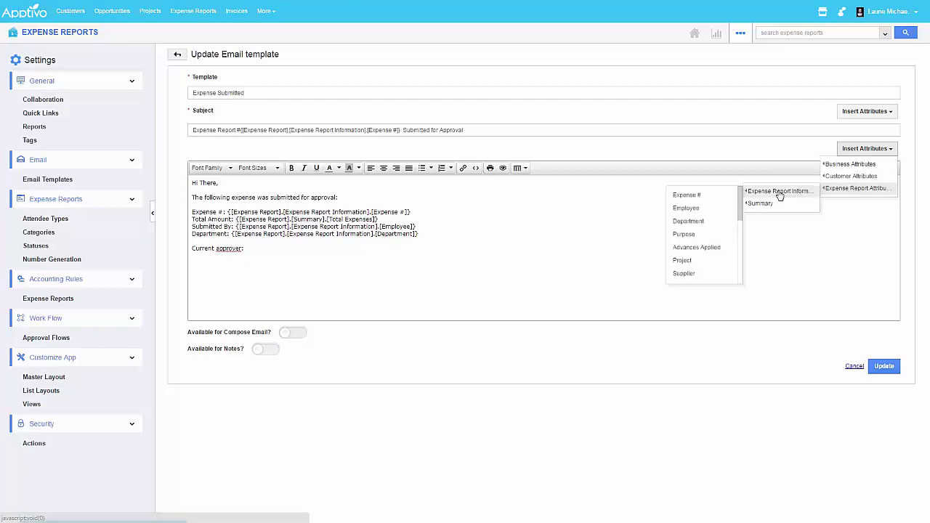
mouse_move(778, 191)
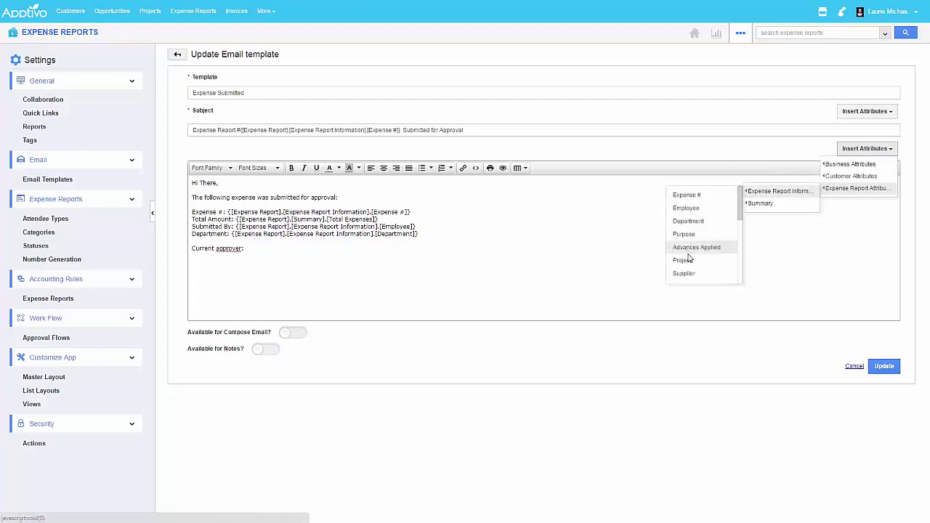
scroll(705, 236, down, 3)
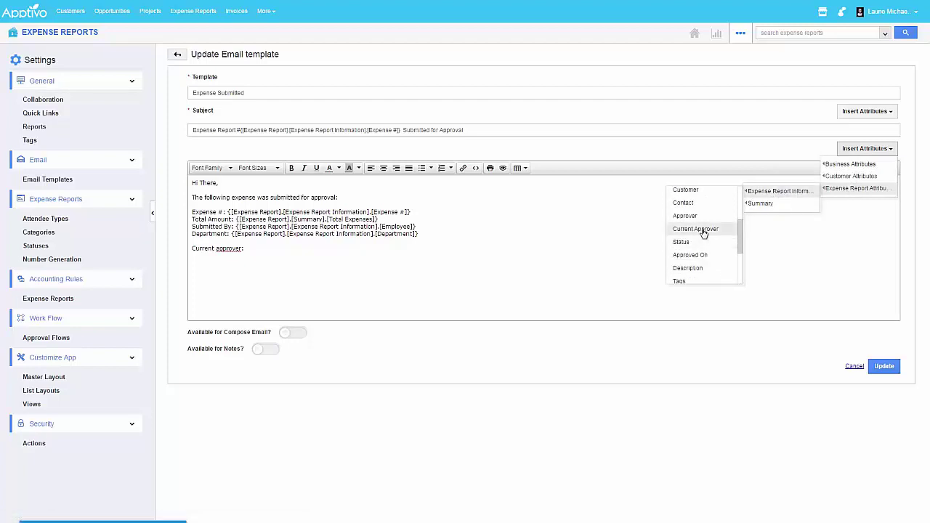
click(704, 236)
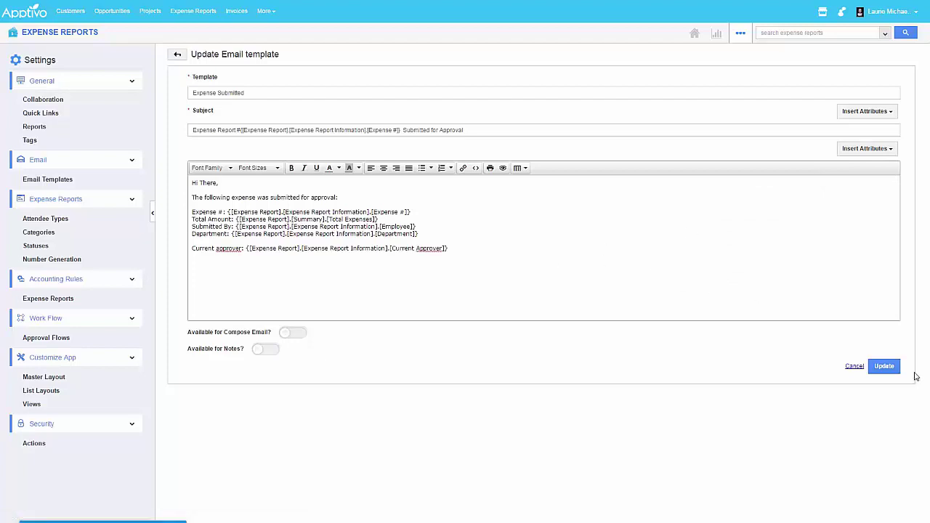
click(884, 366)
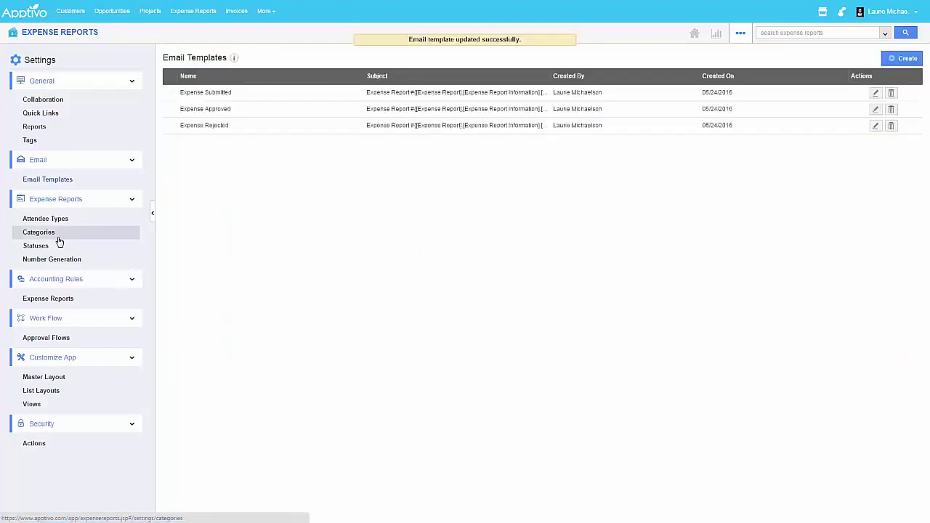
Step: Review the Number Generation settings for expense reports
click(61, 269)
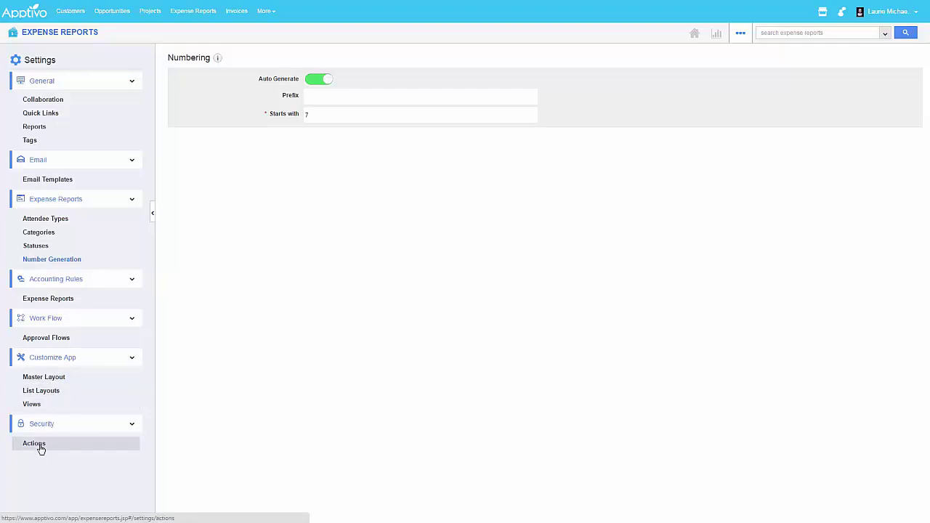
Step: Remove the Follow Up Description, Follow Up Date and Description fields from the Expense Report Information section of the master layout
click(41, 378)
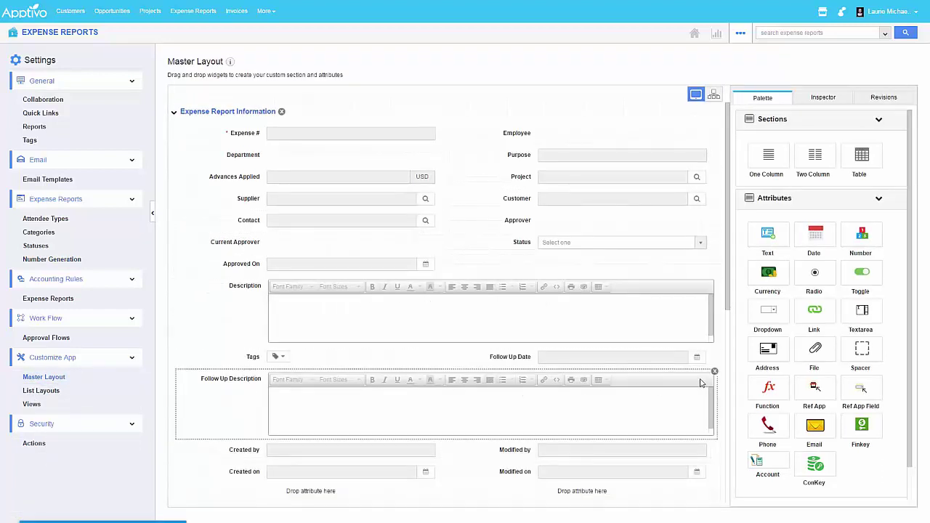
click(714, 371)
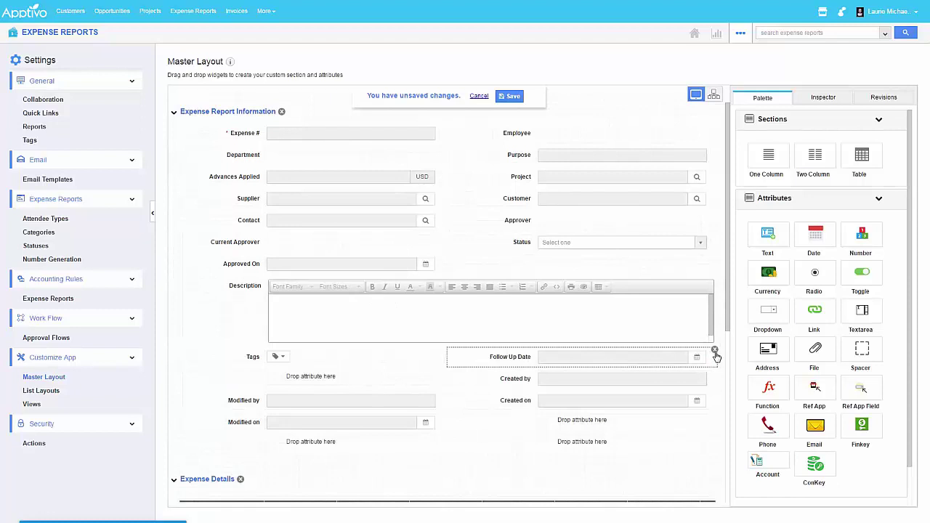
click(714, 350)
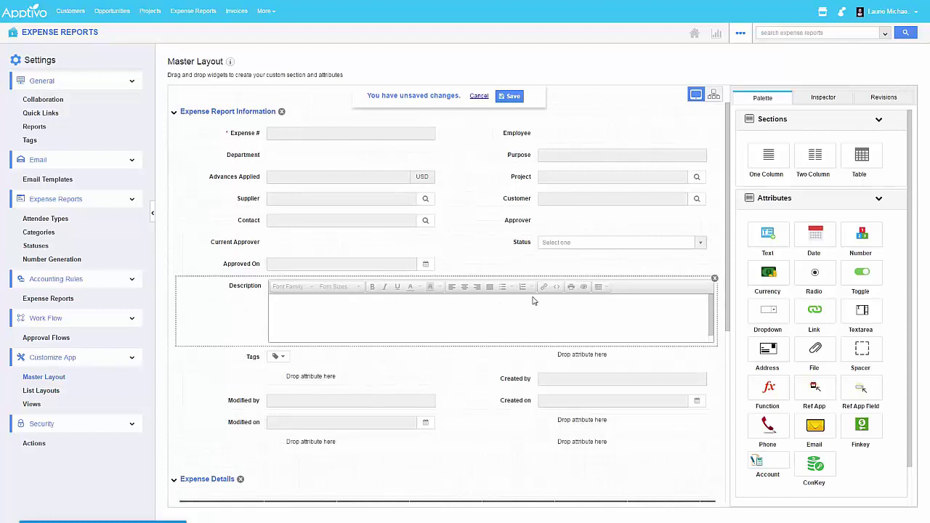
click(714, 281)
Step: Add a Dropdown attribute below the Status field in Expense Report Information and name it Expense Type
drag(768, 314, 497, 268)
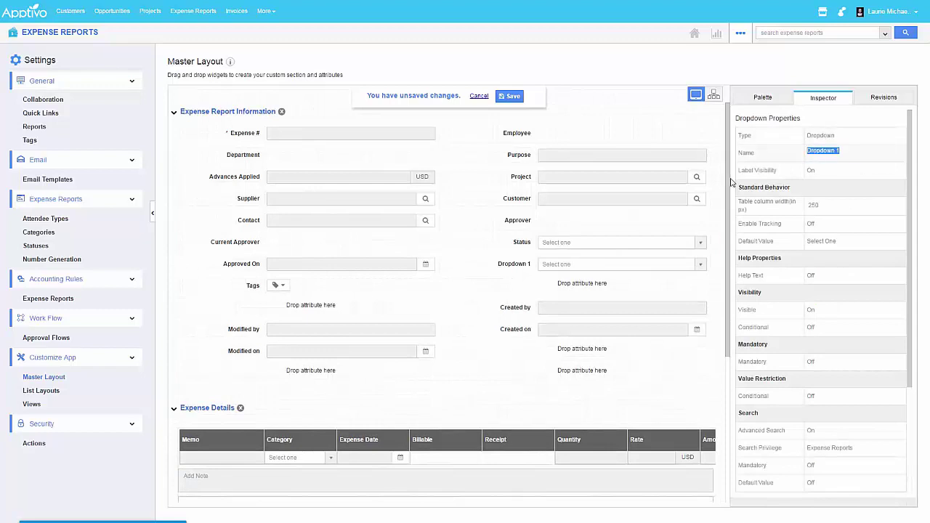
click(878, 156)
key(ctrl+a)
text(Exp)
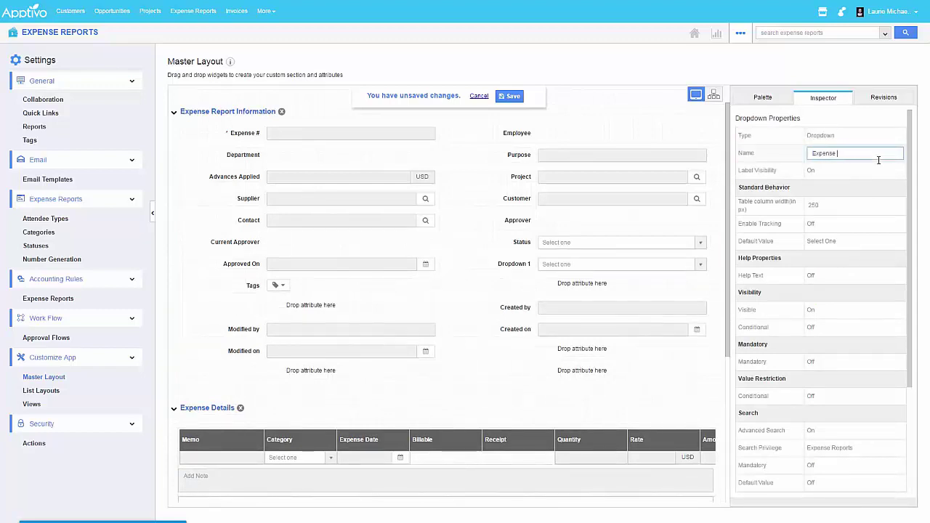
Step: Add the values Project Related and Corporate to the Expense Type dropdown and save the master layout
scroll(828, 291, down, 3)
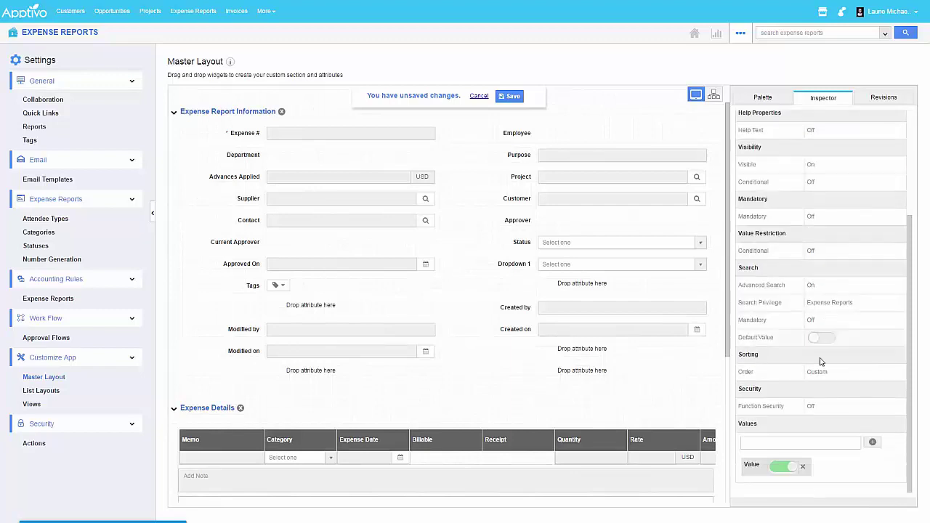
click(775, 445)
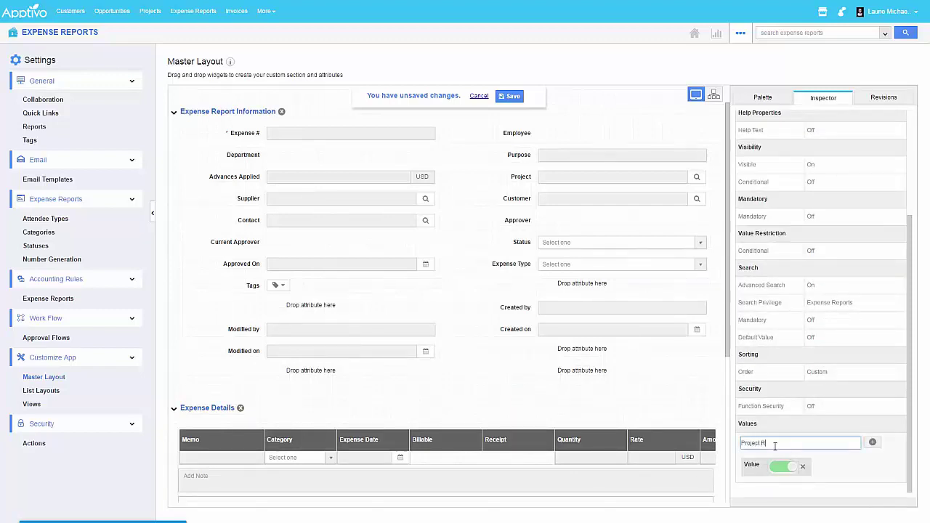
text(Project Related)
key(Return)
text(Corpora)
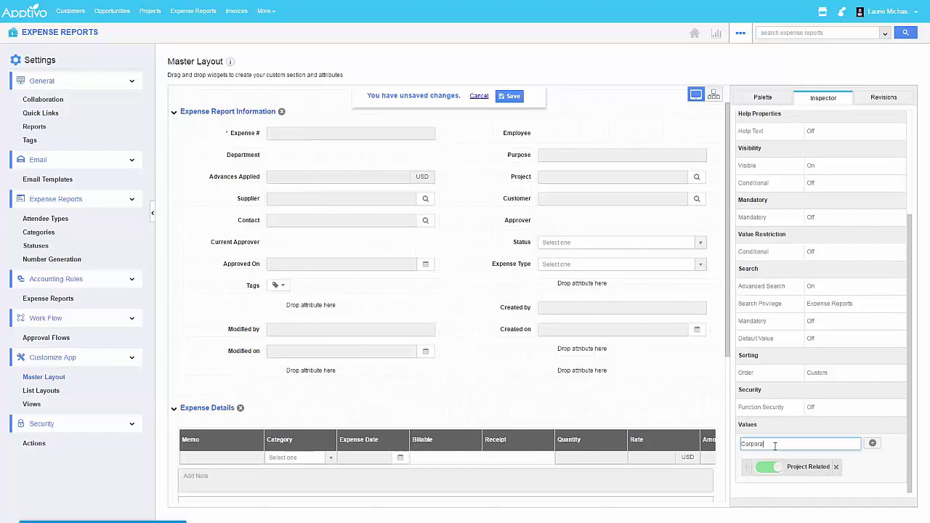
text(te)
key(Return)
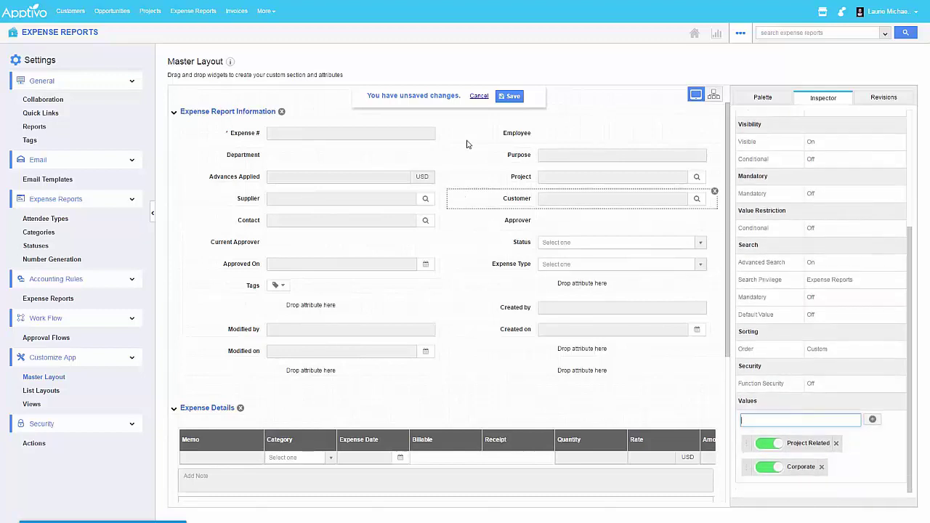
click(513, 96)
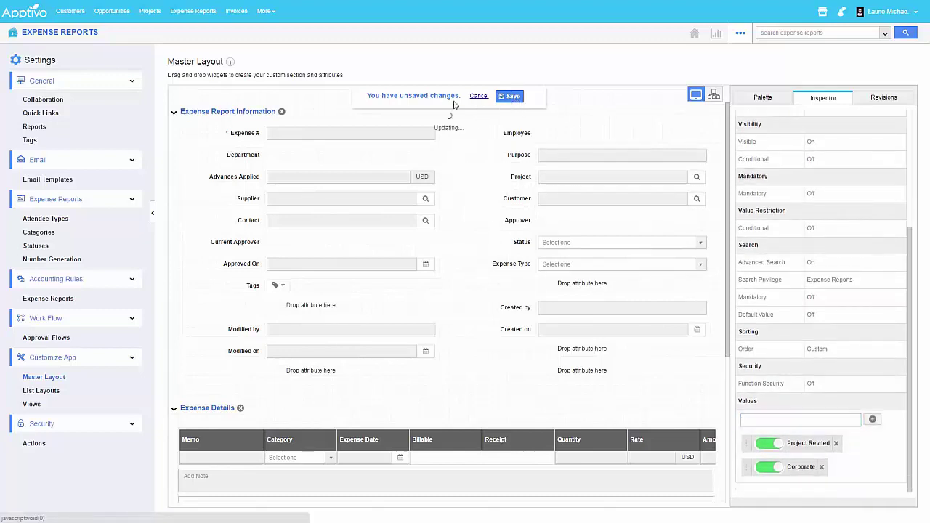
Step: Start a new expense report and check the choices offered by its Expense Type field
click(43, 34)
click(40, 62)
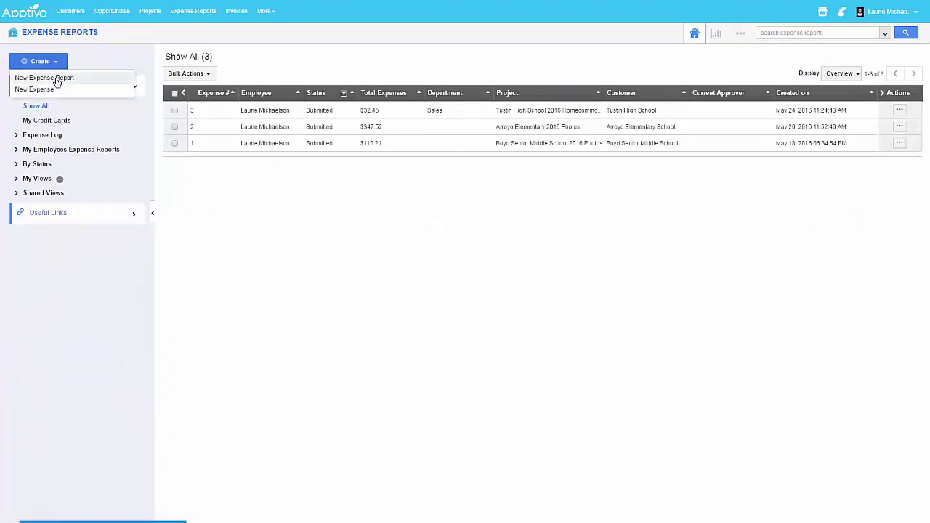
click(54, 77)
click(692, 177)
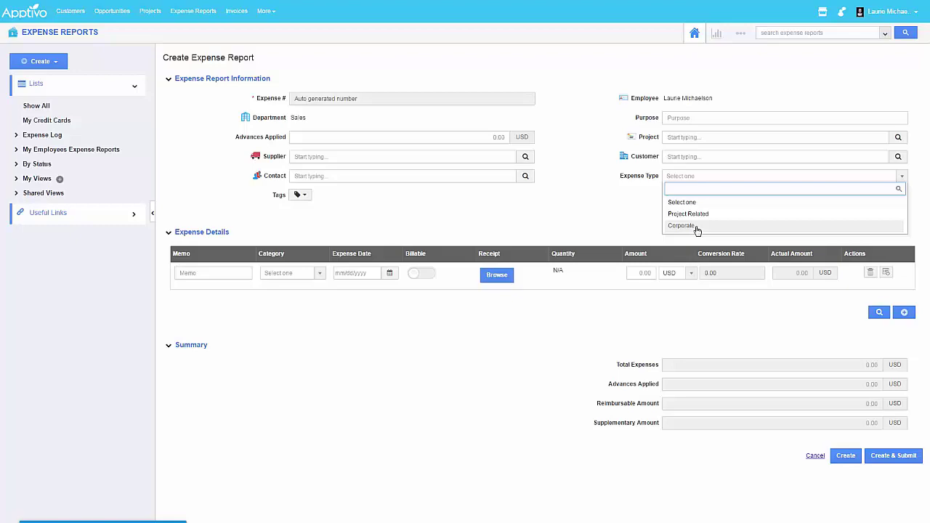
Step: Open the master layout settings and rename the Expense Date column in the Expense Details section to Date
click(747, 34)
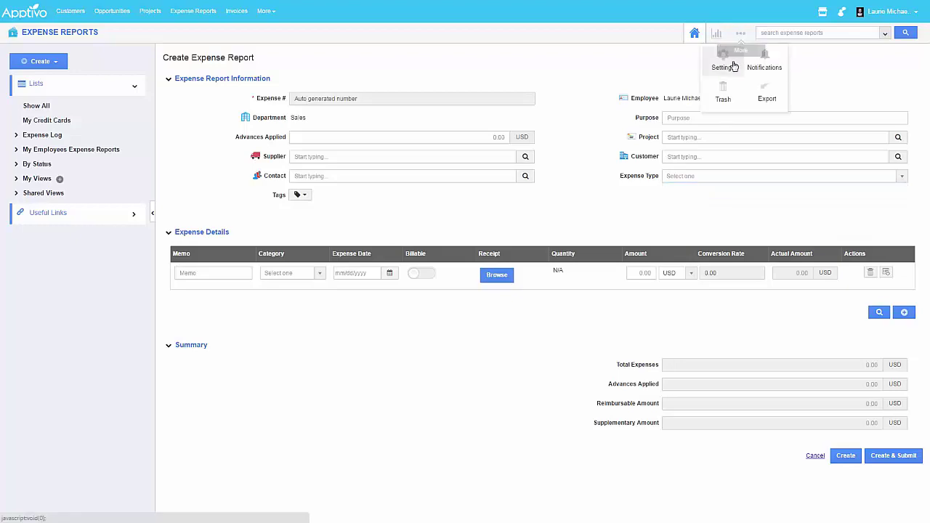
click(722, 63)
triple_click(73, 240)
click(65, 258)
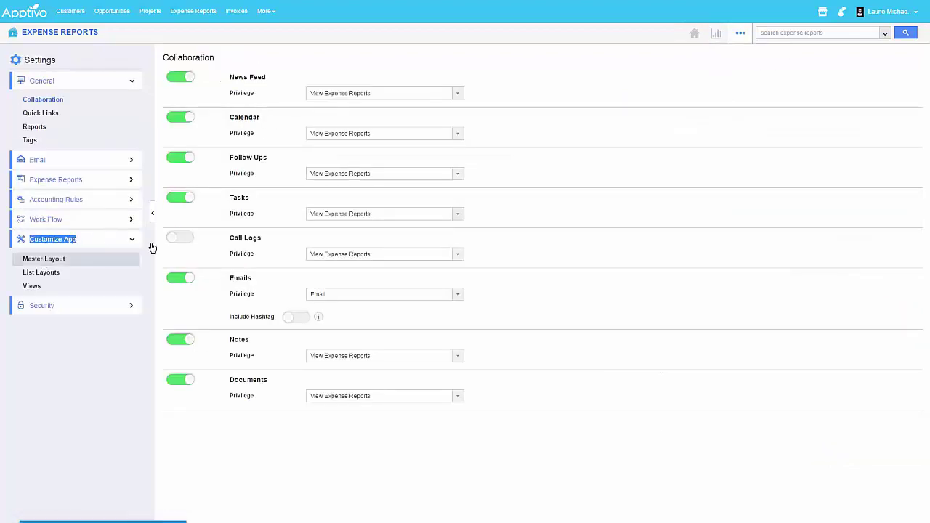
scroll(306, 317, down, 3)
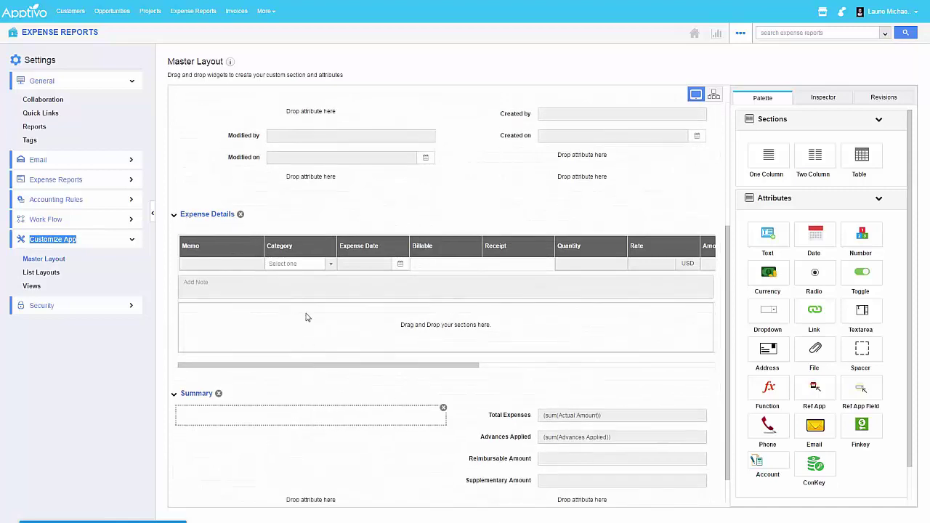
click(354, 250)
click(824, 153)
double_click(825, 154)
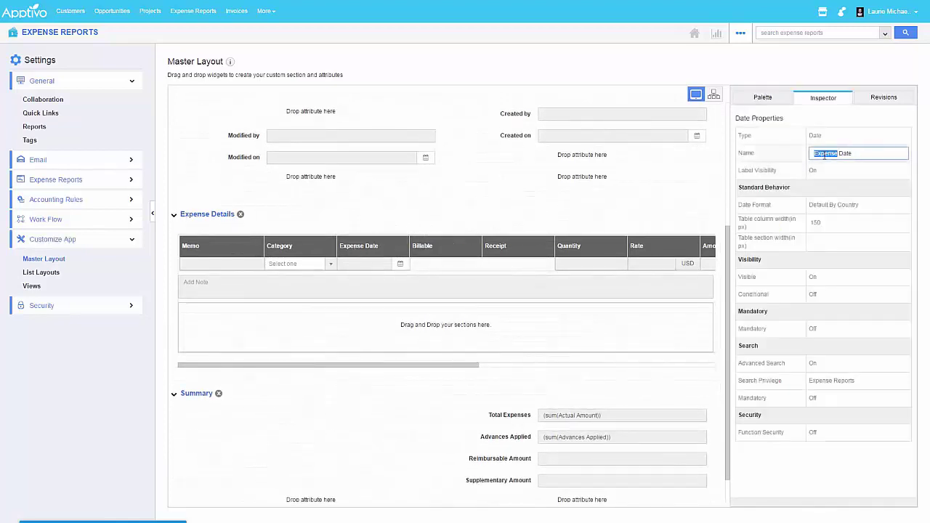
key(BackSpace)
key(Return)
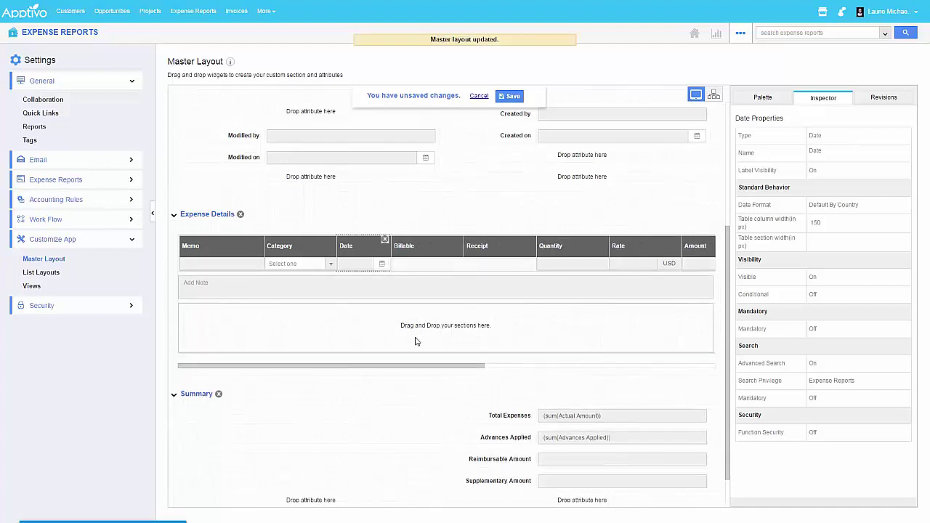
Step: Try adding a Ref App attribute below the Expense Type field, view the apps it can reference, and remove it
drag(436, 365, 673, 364)
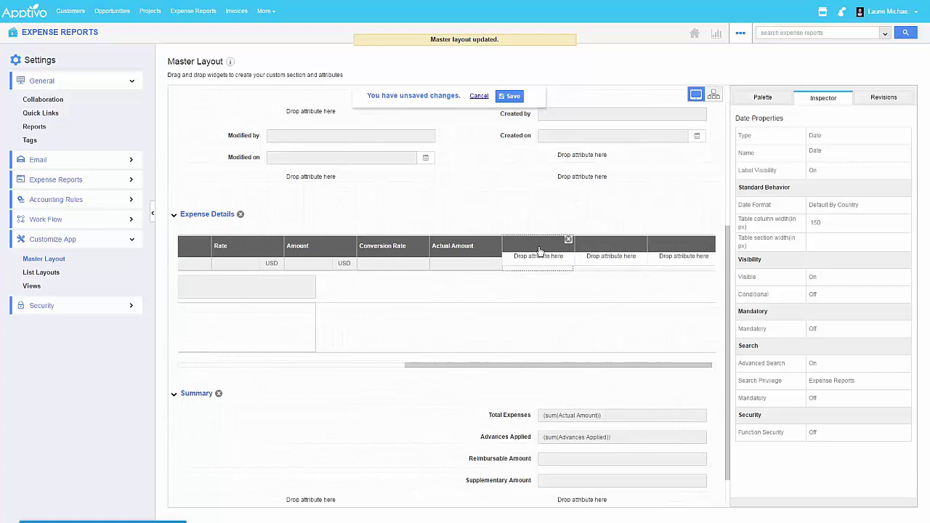
click(763, 97)
scroll(557, 259, up, 3)
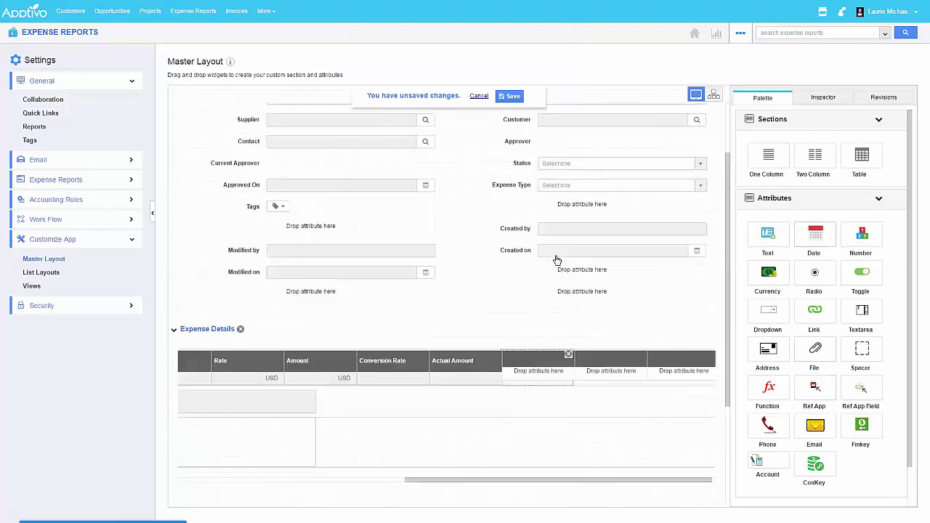
scroll(557, 260, up, 2)
drag(814, 389, 592, 292)
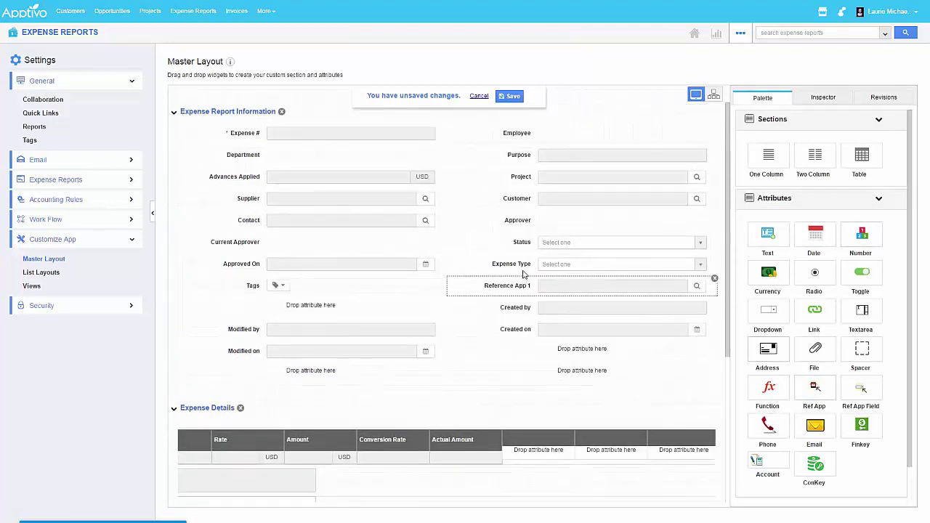
click(524, 287)
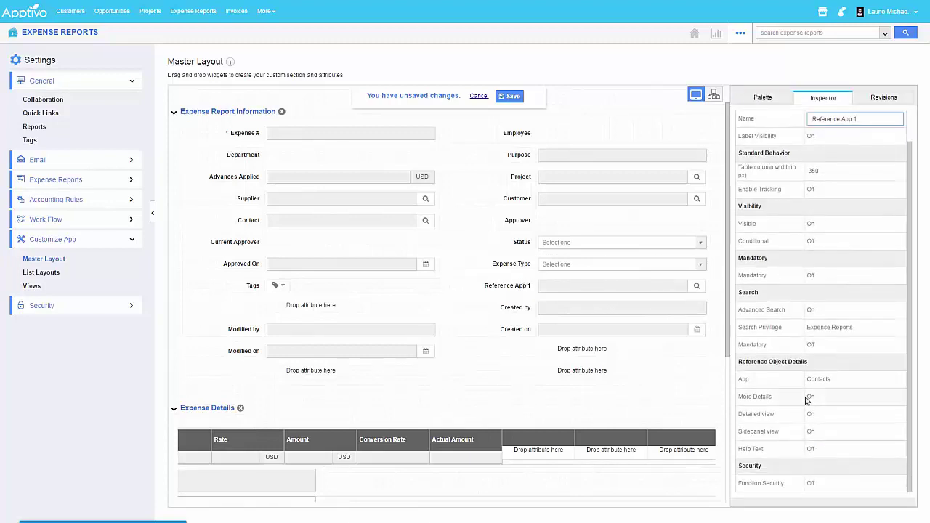
click(821, 380)
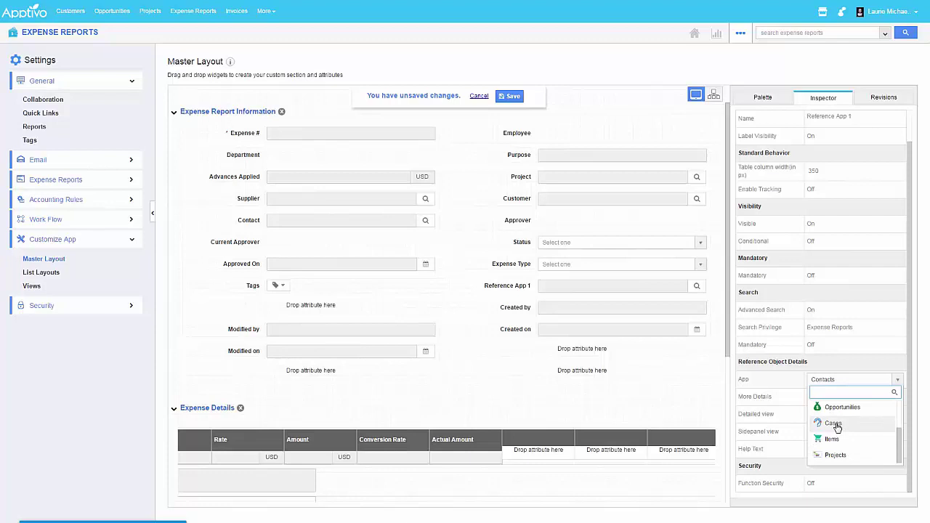
click(718, 284)
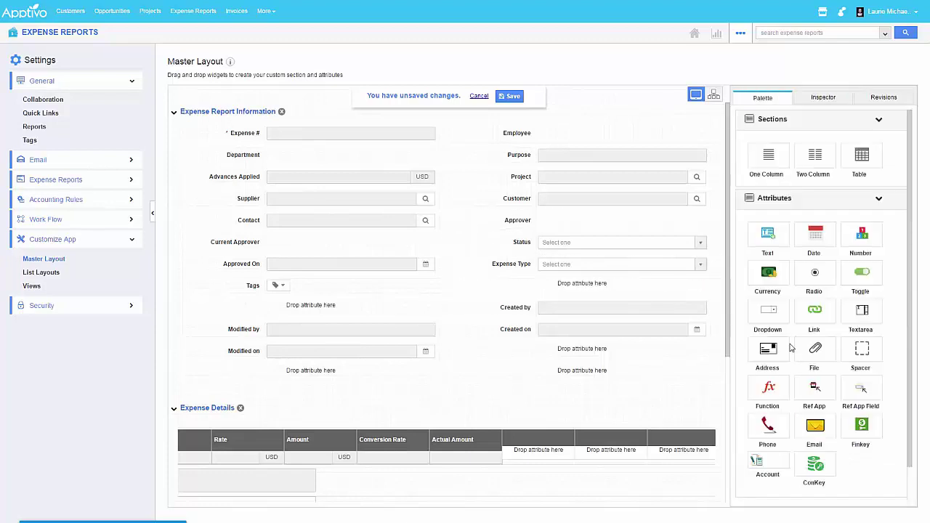
scroll(790, 349, down, 1)
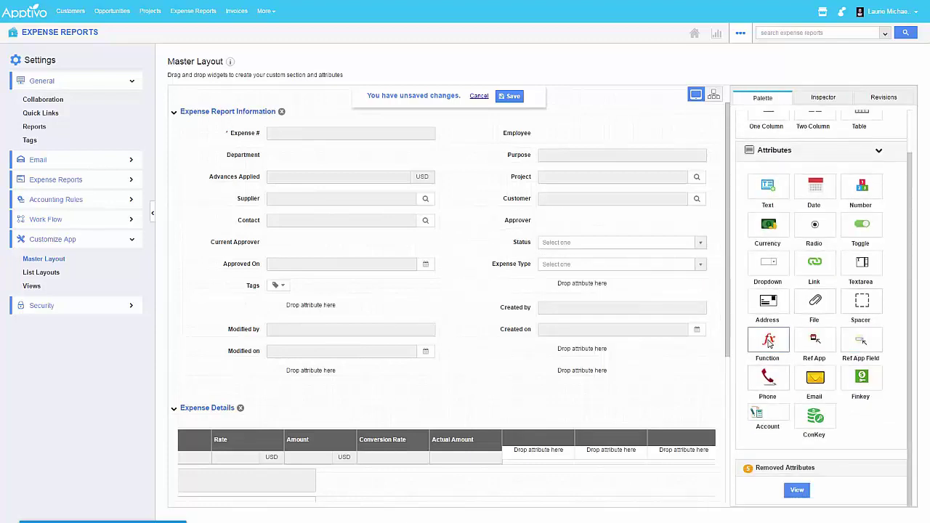
drag(770, 343, 749, 321)
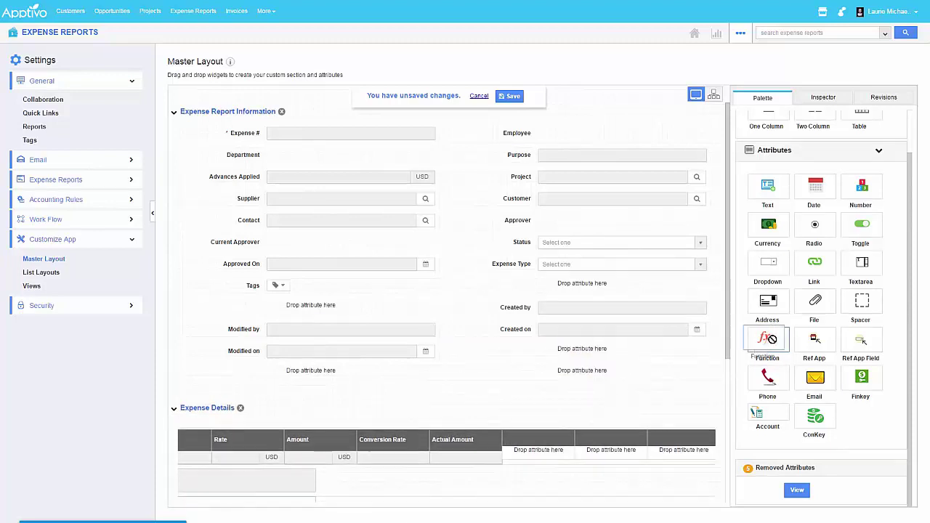
drag(770, 338, 738, 355)
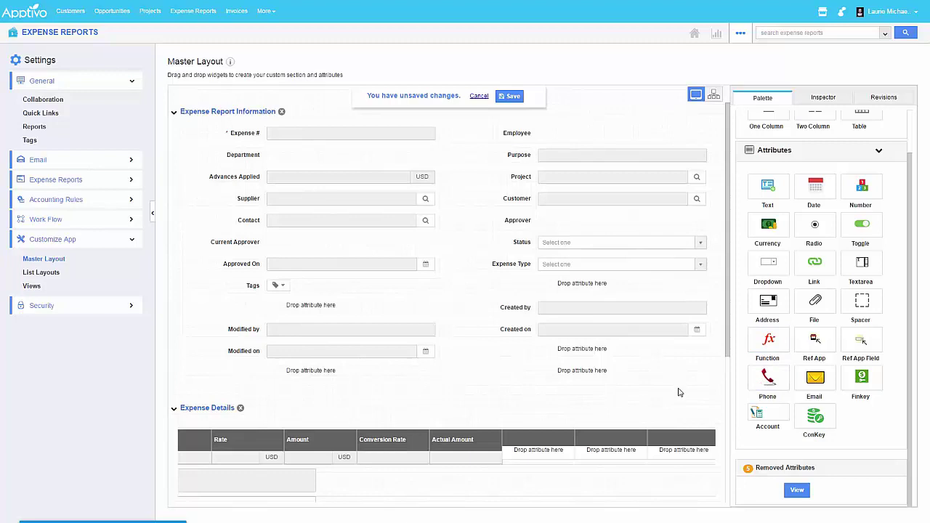
Step: Add the Expense Type field to the Overview list layout and view its column in the expense reports list
click(45, 272)
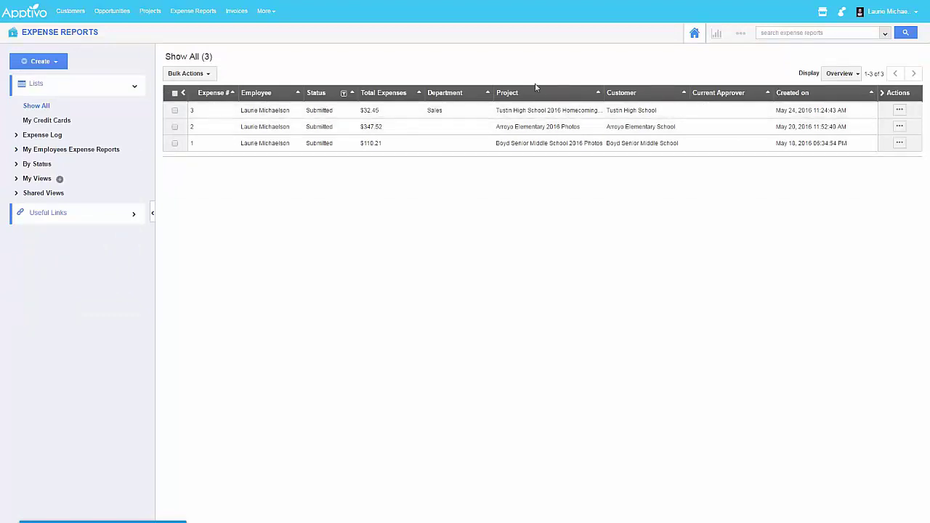
click(741, 32)
click(722, 62)
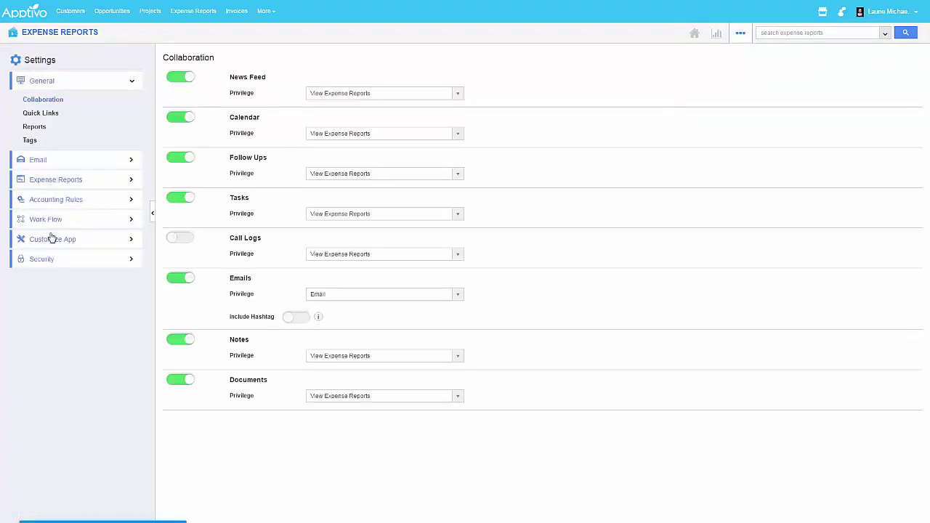
click(52, 239)
click(41, 272)
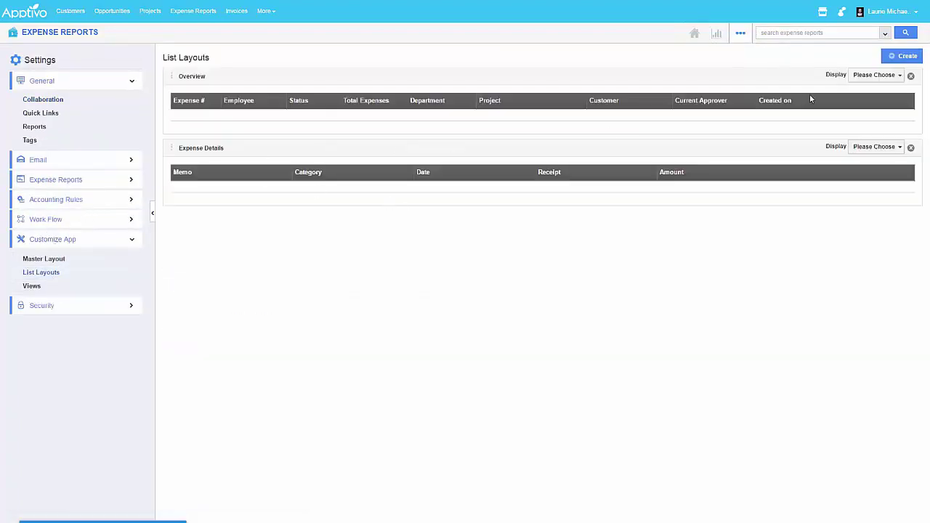
click(874, 75)
mouse_move(864, 99)
scroll(776, 145, down, 2)
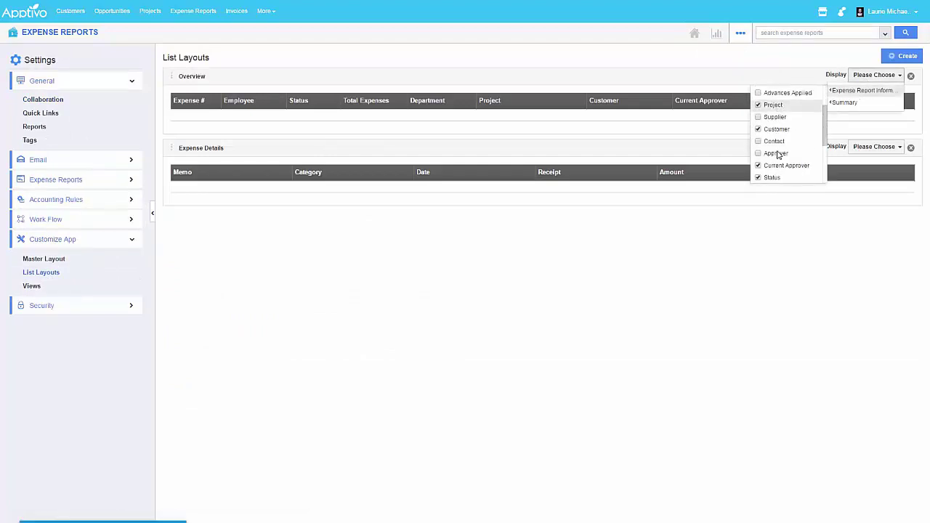
scroll(779, 172, down, 3)
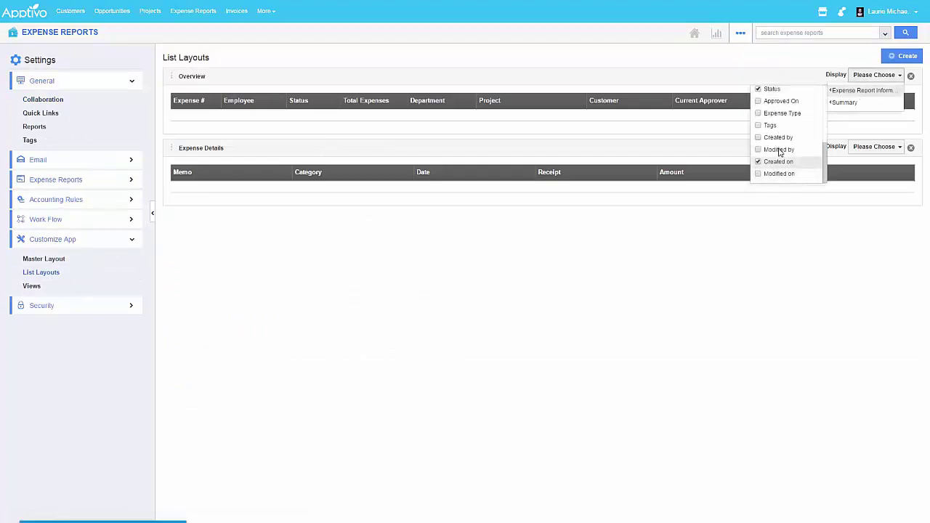
click(792, 114)
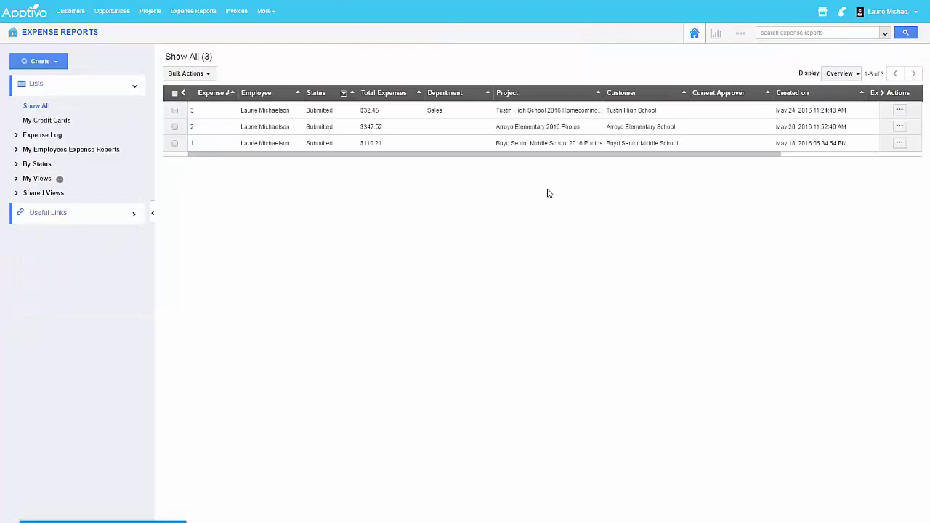
drag(586, 155, 785, 155)
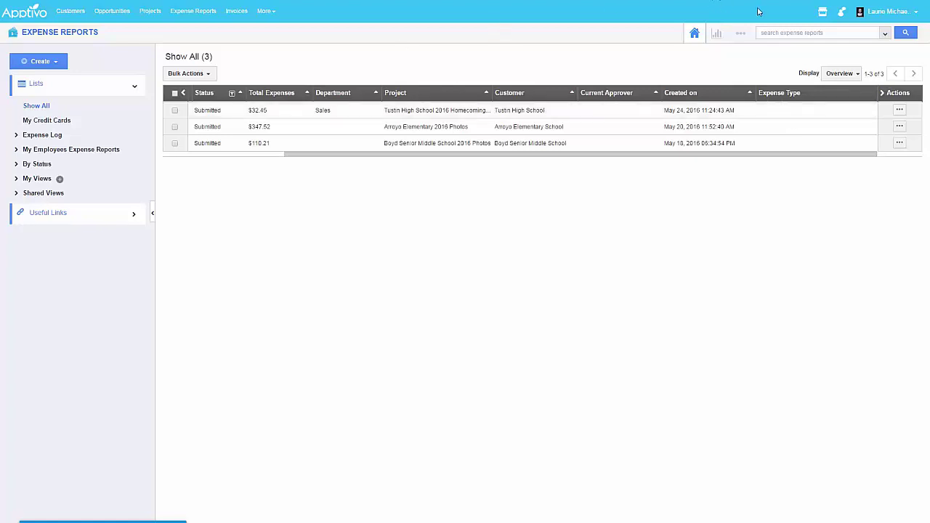
Step: In the Views settings, move the To Follow Up and By Tag views to the end of the Left Panel Views
click(741, 33)
click(723, 65)
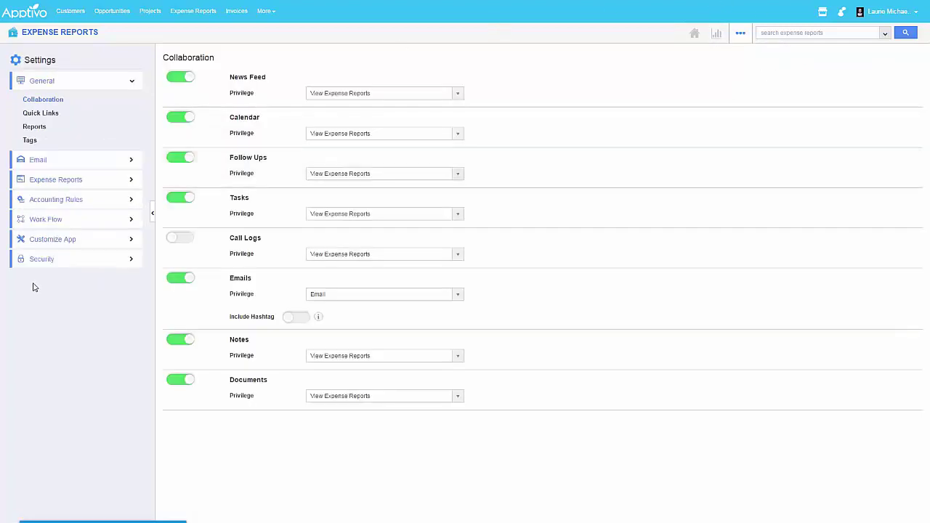
click(65, 246)
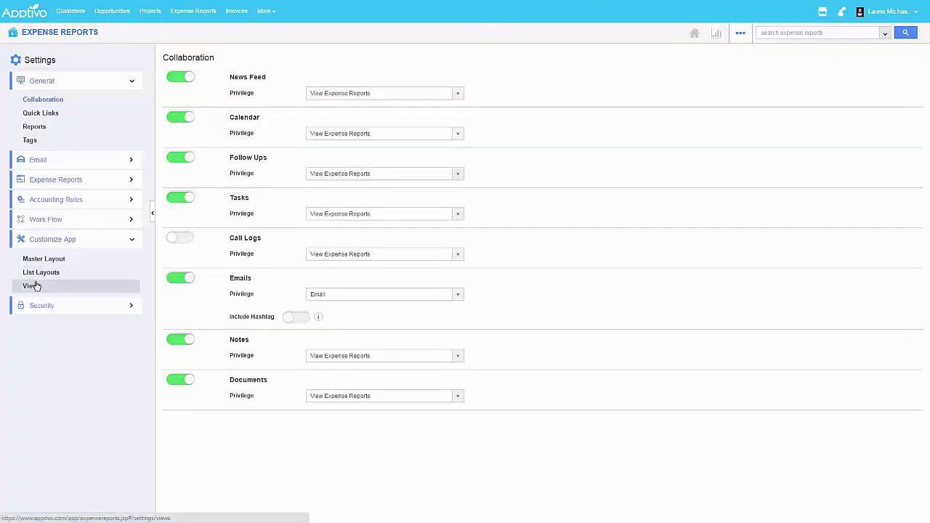
click(34, 286)
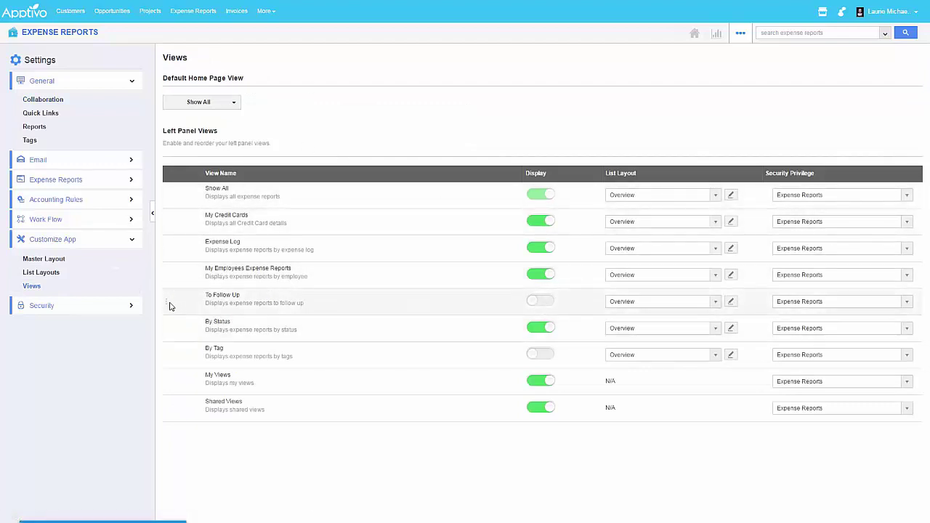
drag(172, 305, 177, 423)
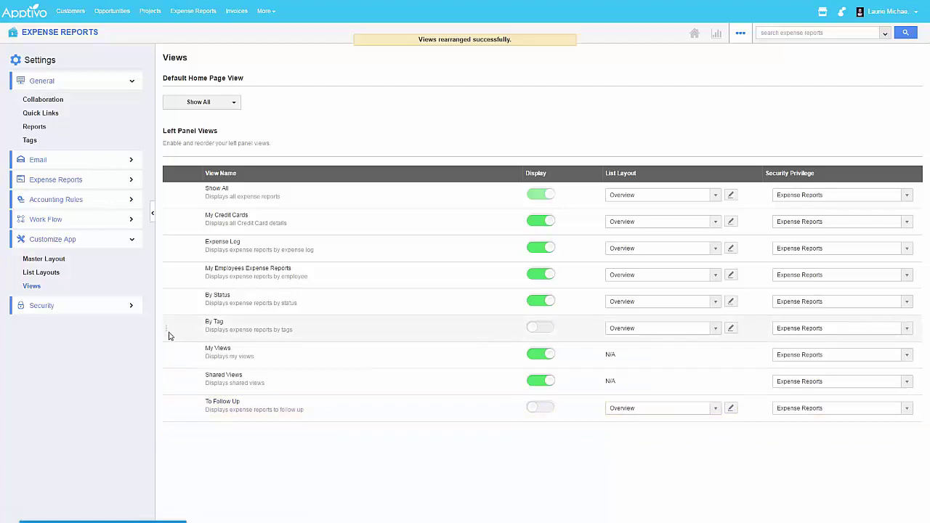
drag(168, 334, 167, 434)
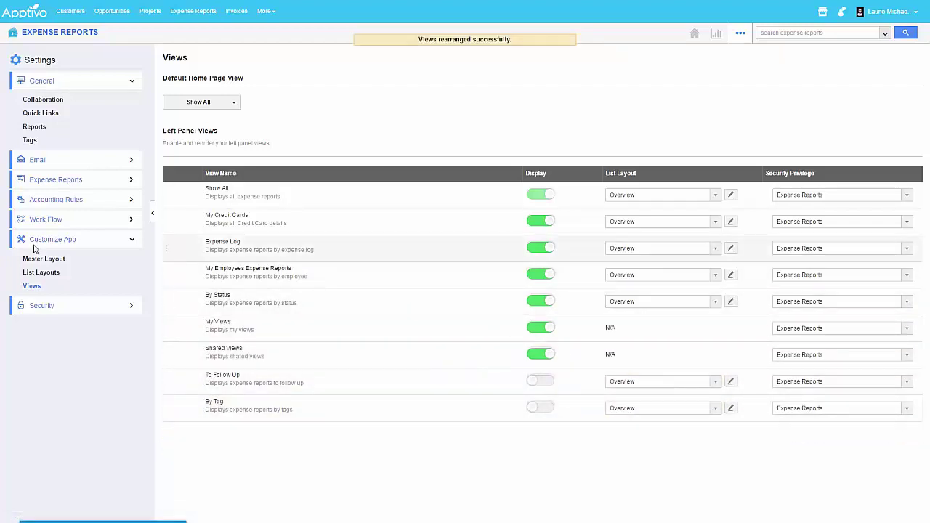
Step: Set the default home page view to Pending My Approval under My Employees Expense Reports and check the app's home page
click(203, 102)
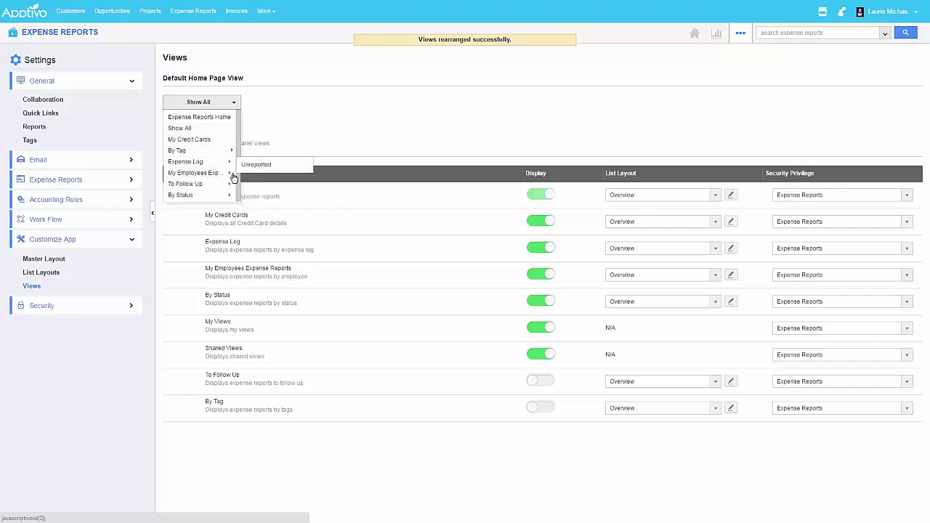
click(231, 174)
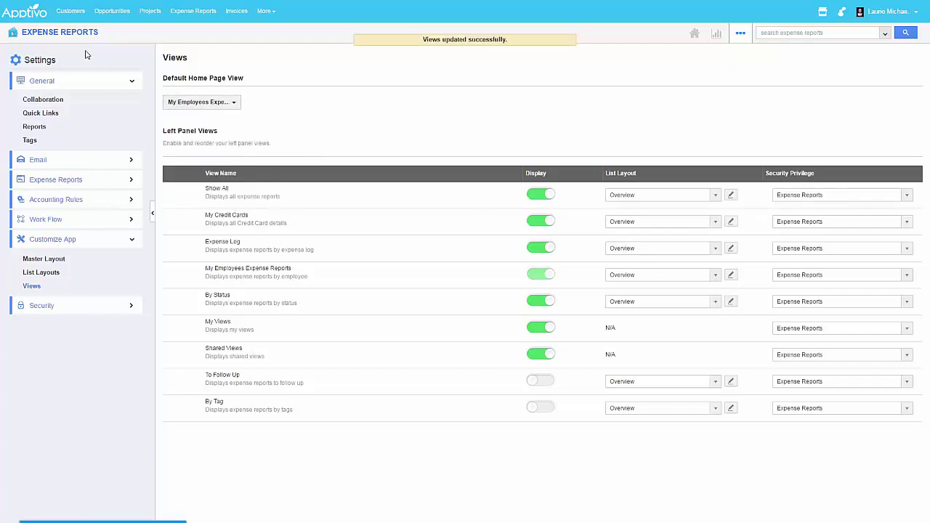
click(52, 29)
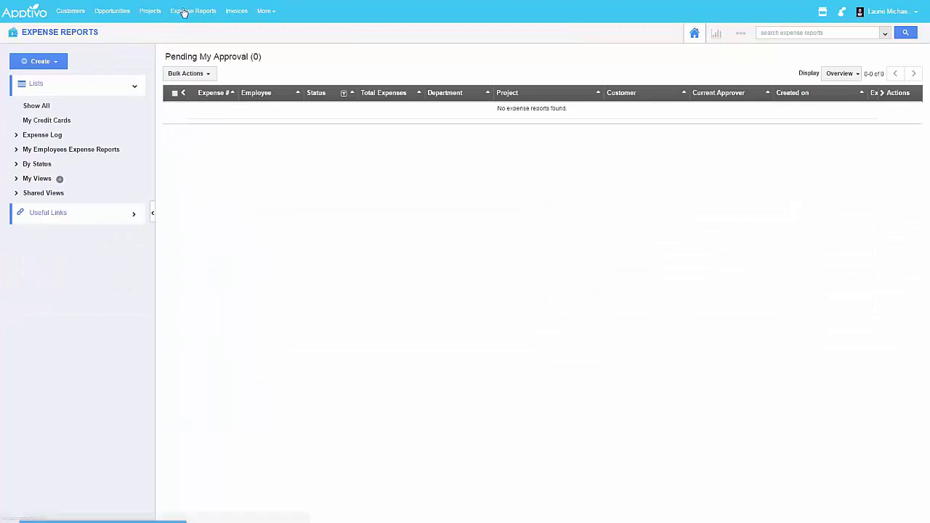
drag(251, 46, 272, 50)
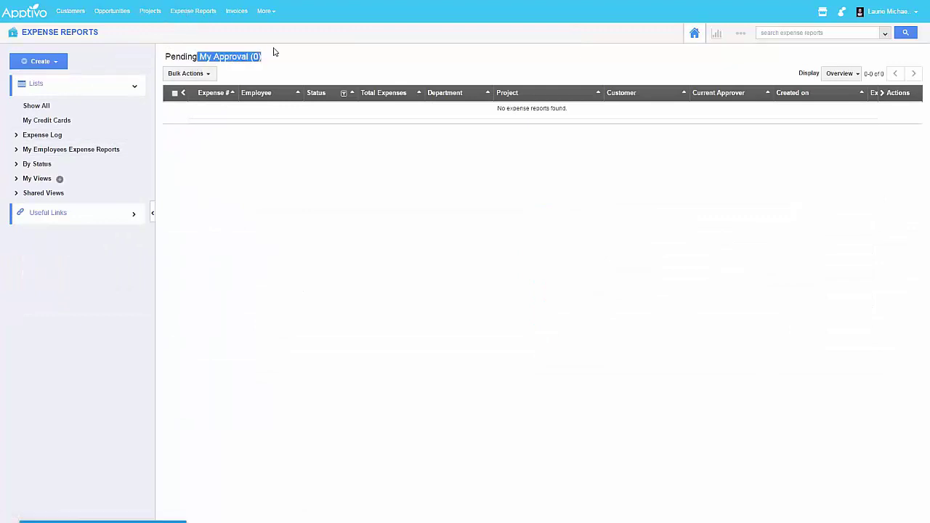
click(403, 41)
Step: Open the Security Actions settings and review the toggles and privileges for the header, Dashboard and Object actions
click(740, 33)
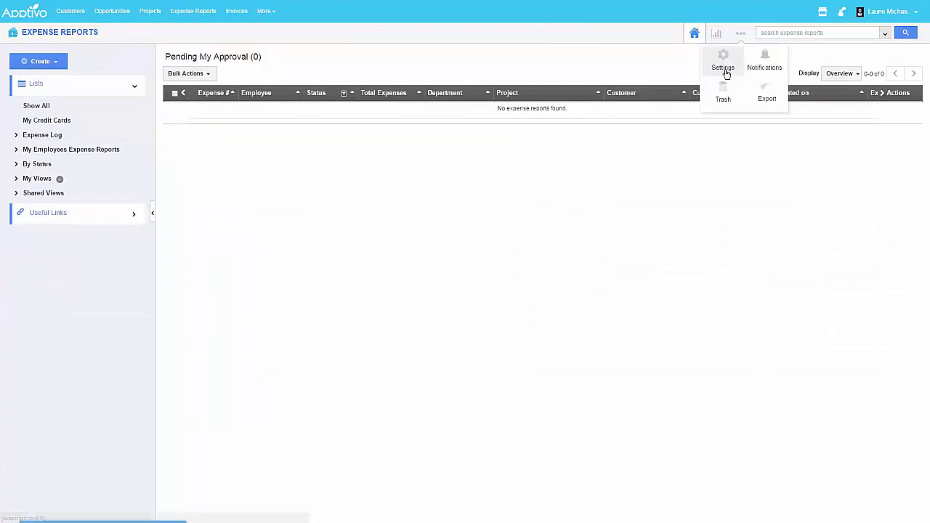
click(722, 63)
click(72, 263)
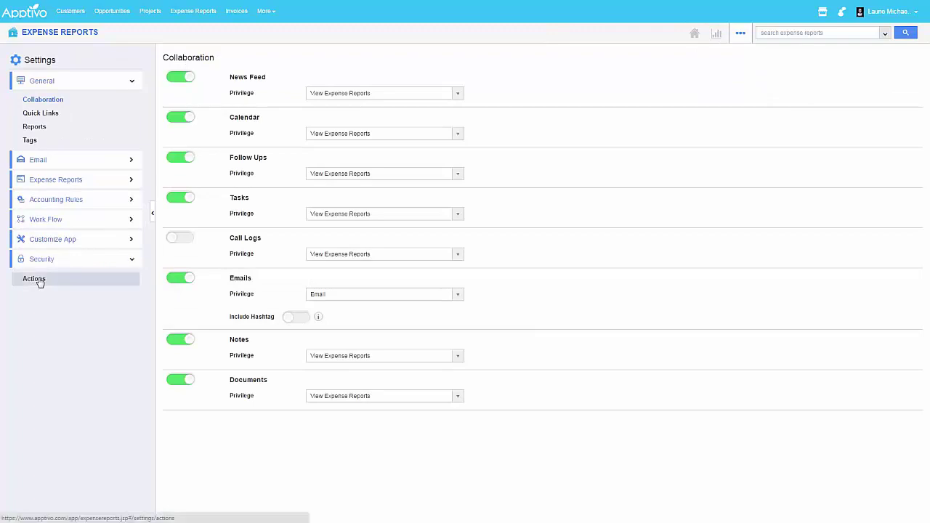
click(35, 280)
scroll(364, 243, down, 1)
scroll(325, 250, down, 4)
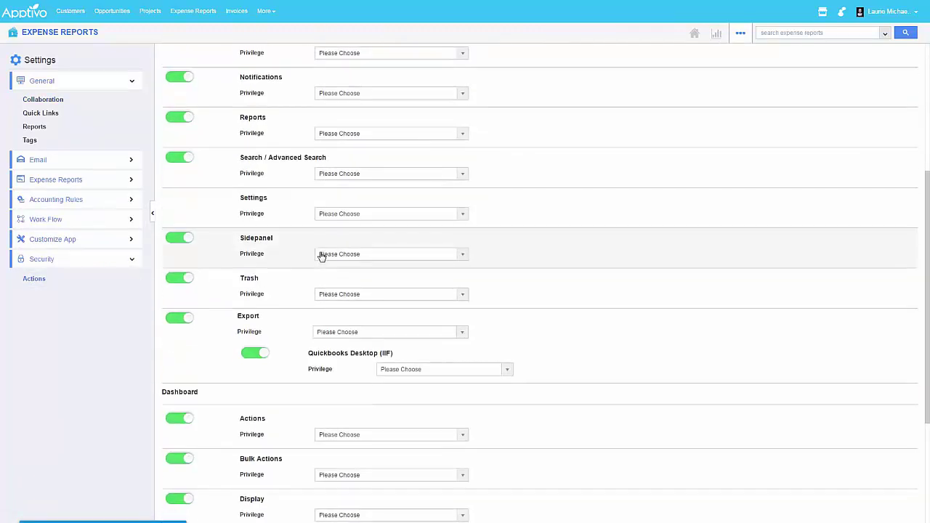
scroll(228, 129, down, 1)
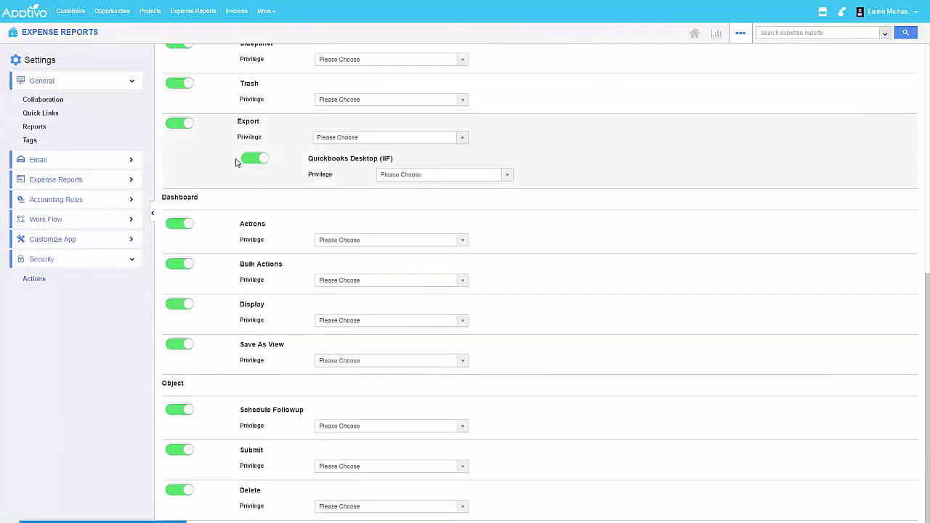